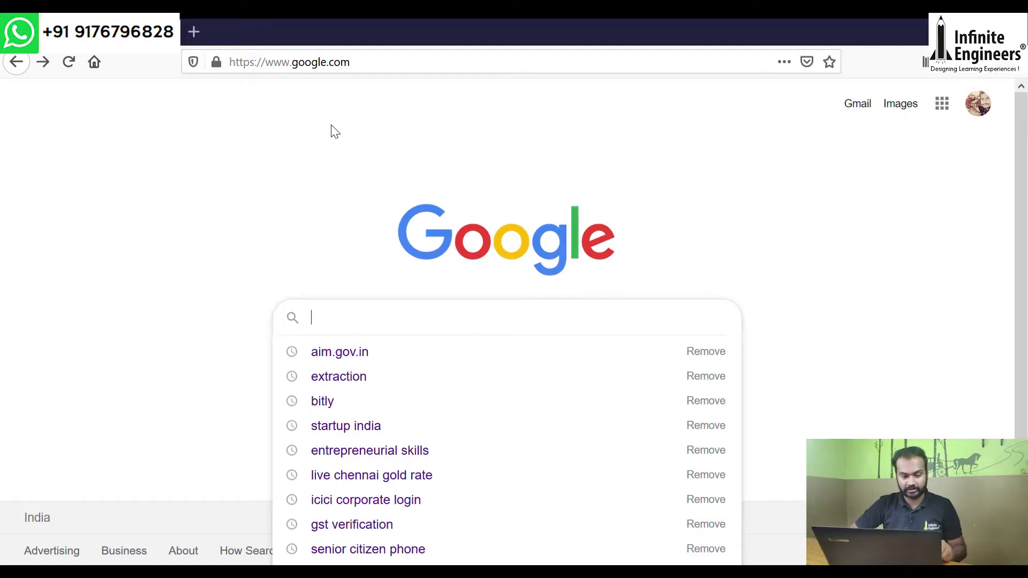
Search Google for aim.gov.in using the suggestion in the search box
left_click(358, 353)
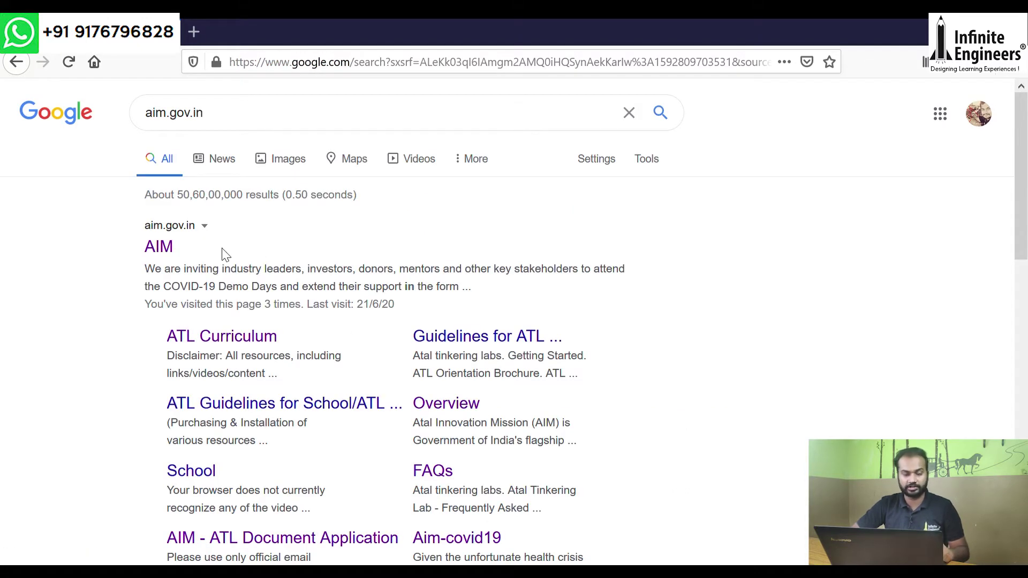
Go from the AIM website's Atal Tinkering Labs menu to the ATL Helpline - Query Resolution page
left_click(167, 249)
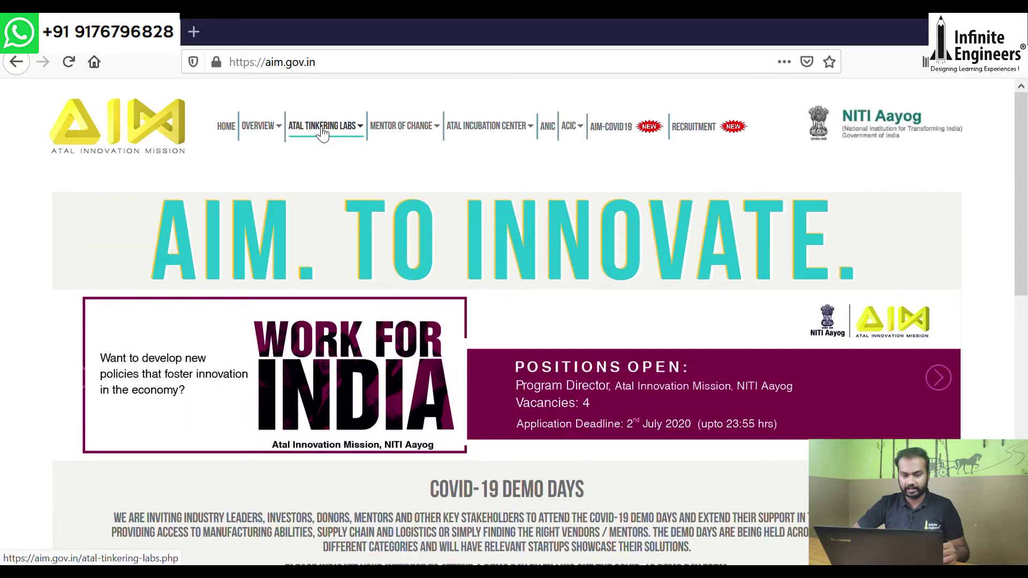
left_click(363, 131)
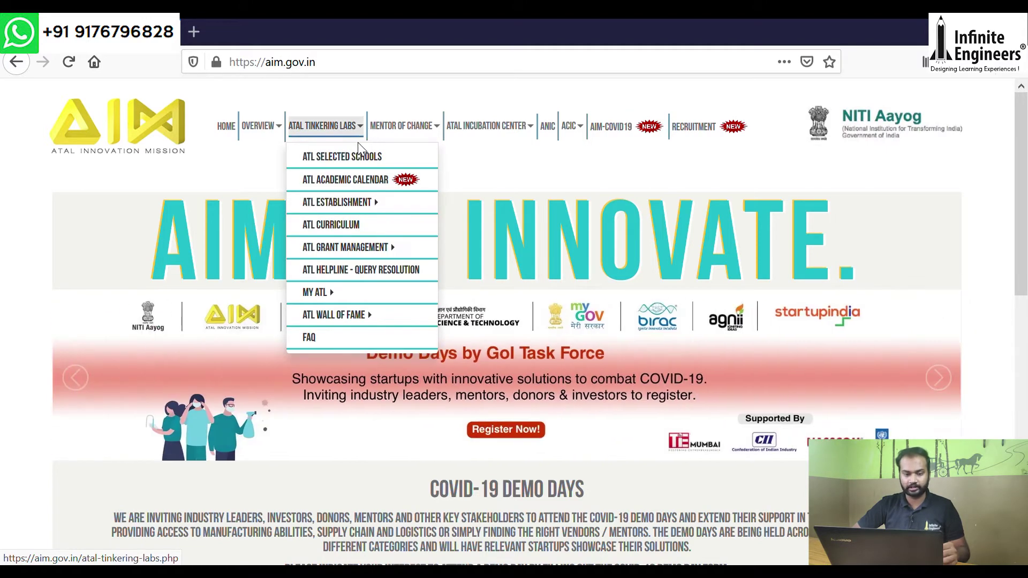
left_click(369, 274)
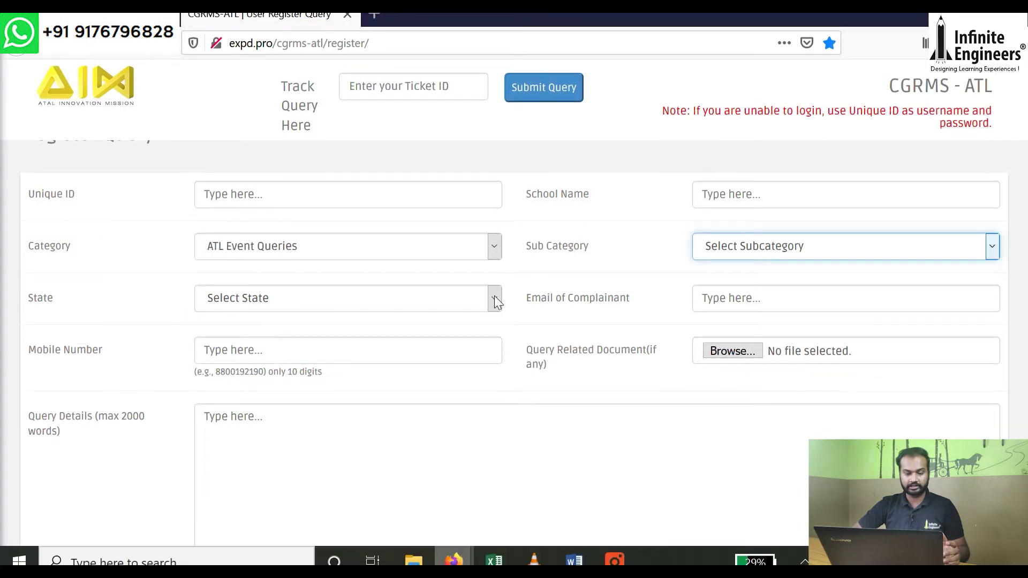
left_click(494, 298)
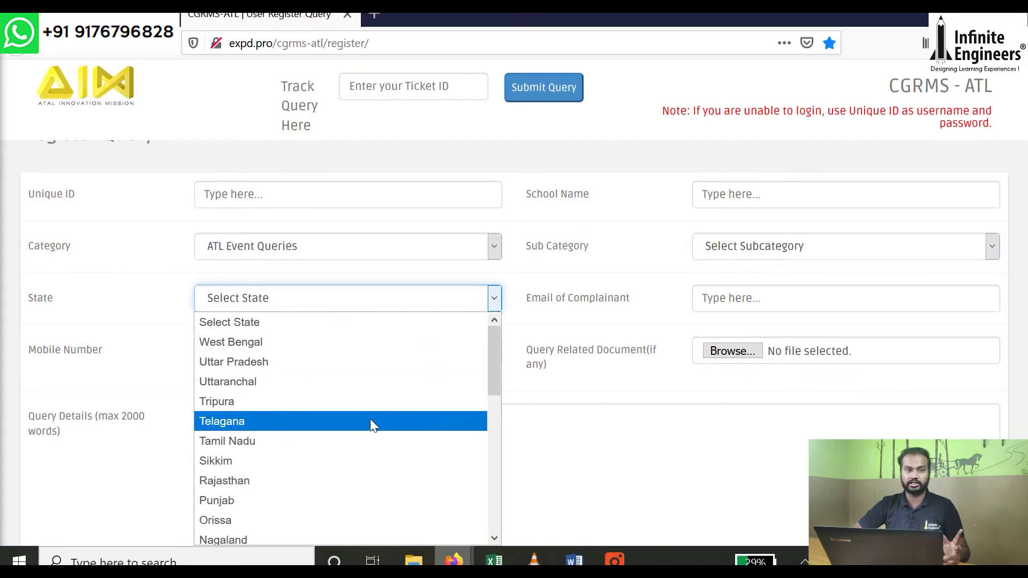
left_click(362, 440)
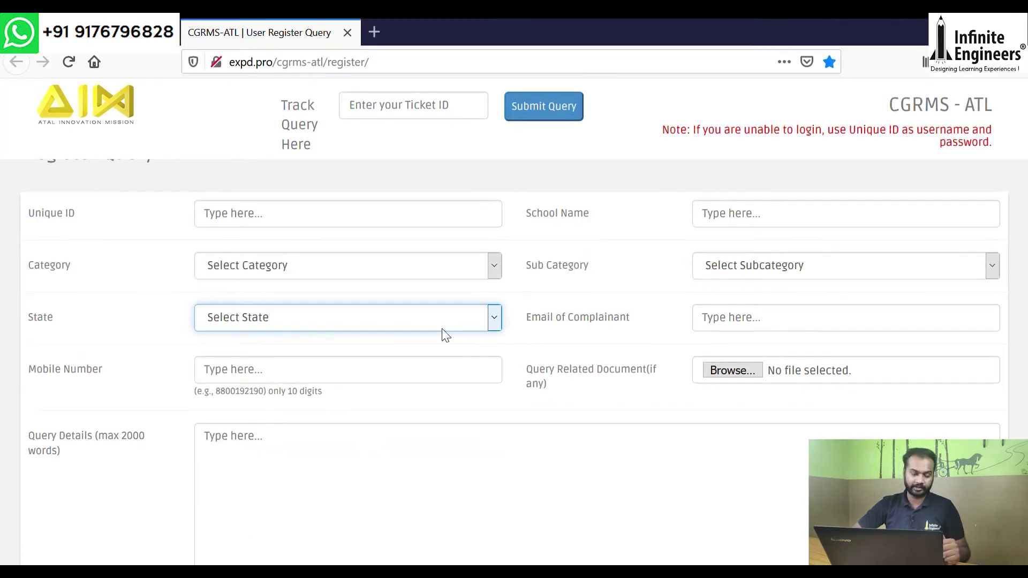
left_click(757, 318)
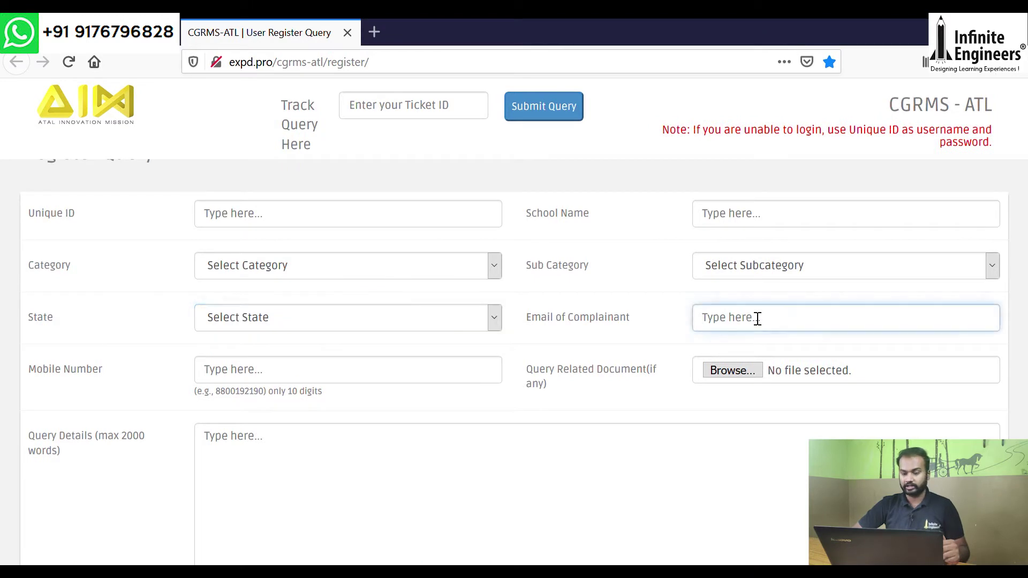
left_click(362, 382)
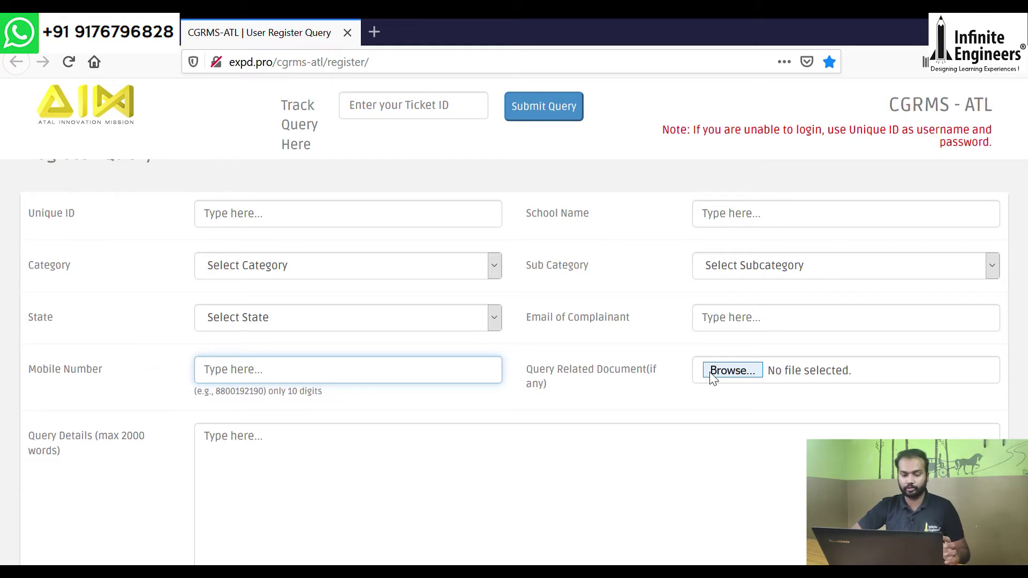
Try ATL General Queries, then set Category to ATL Dashboard Queries and preview its subcategories
left_click(397, 273)
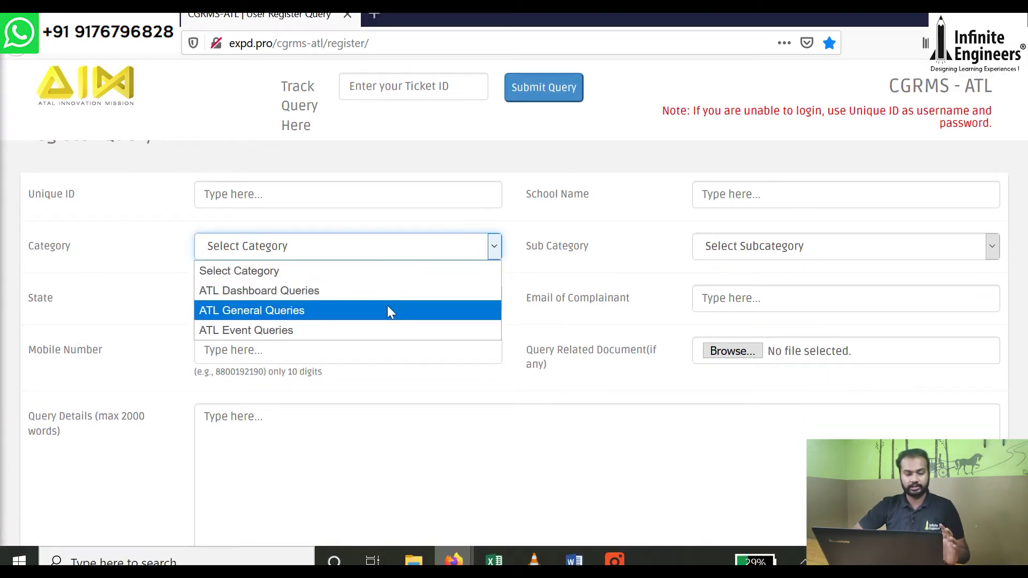
left_click(389, 309)
left_click(490, 247)
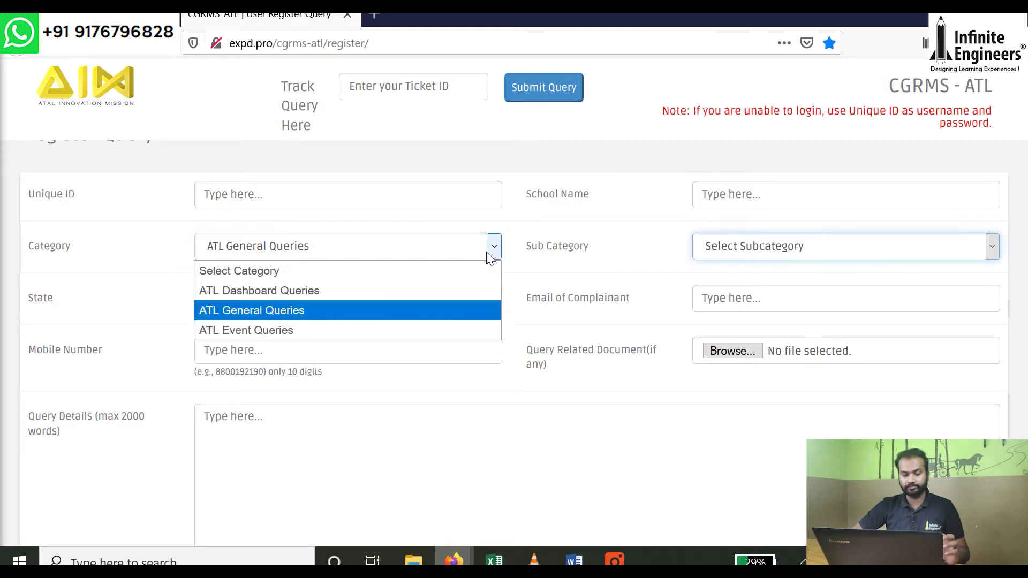
left_click(409, 290)
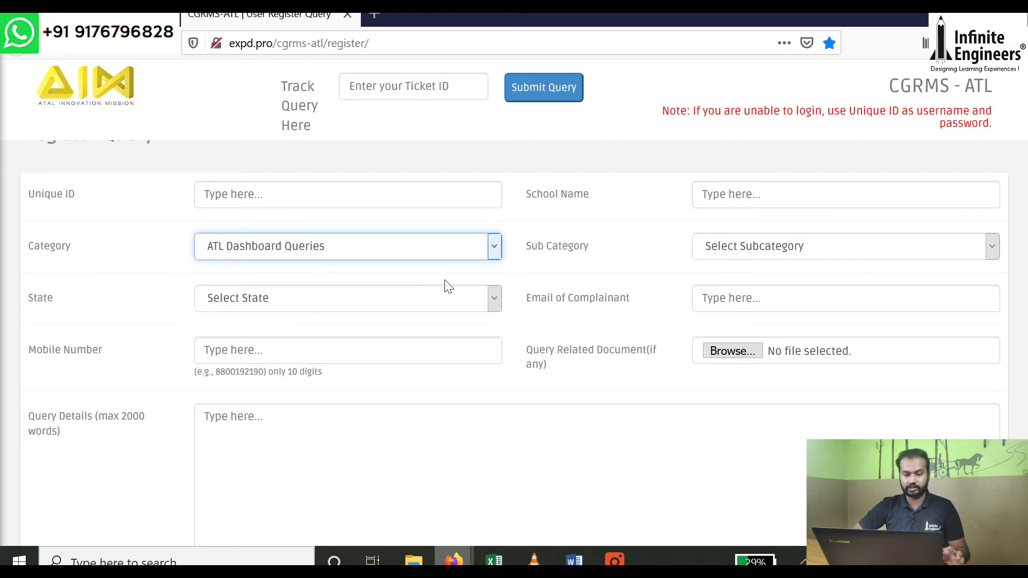
left_click(746, 247)
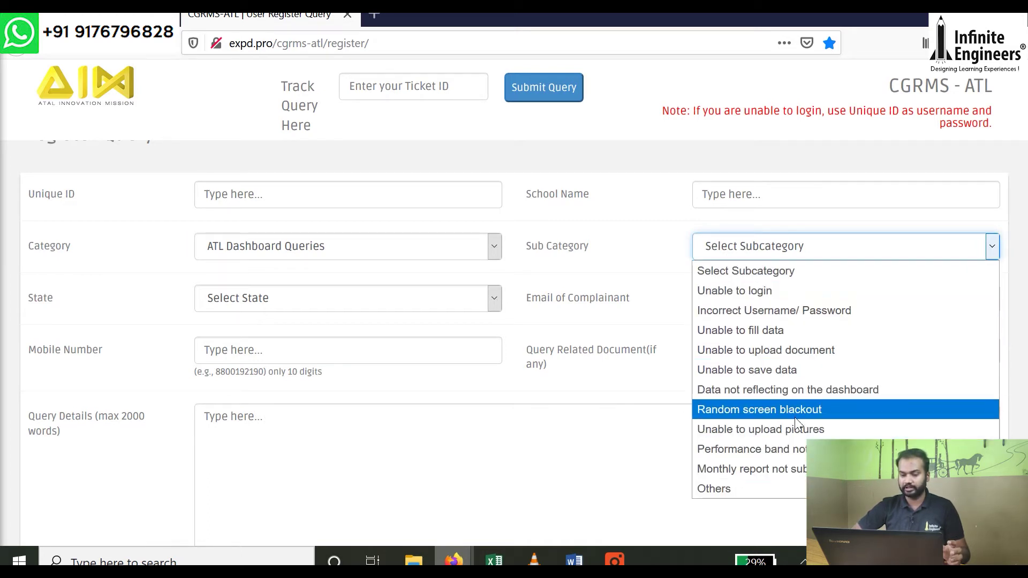
left_click(474, 253)
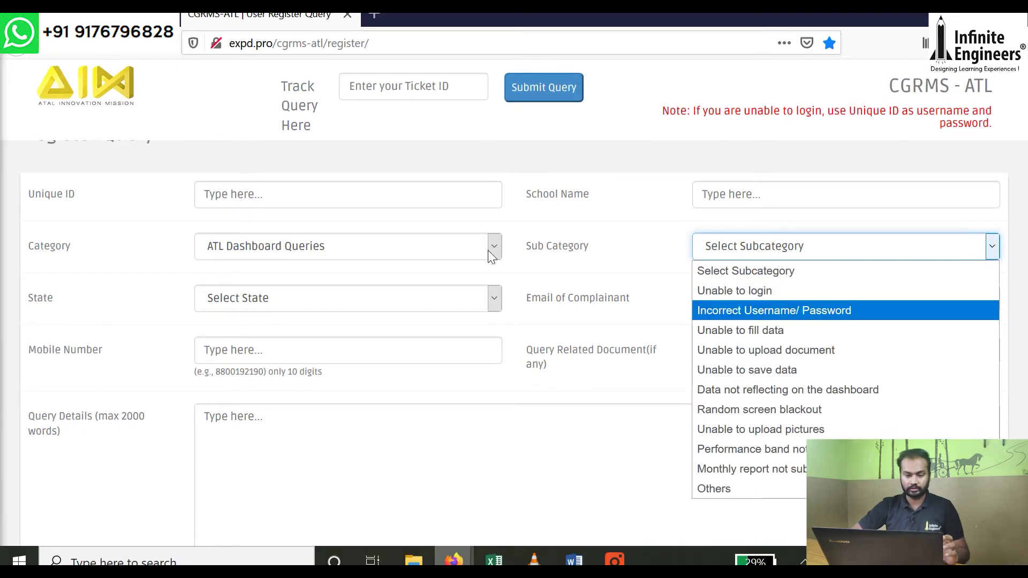
Switch Category to ATL Event Queries and preview its subcategories without choosing one
left_click(487, 250)
left_click(487, 249)
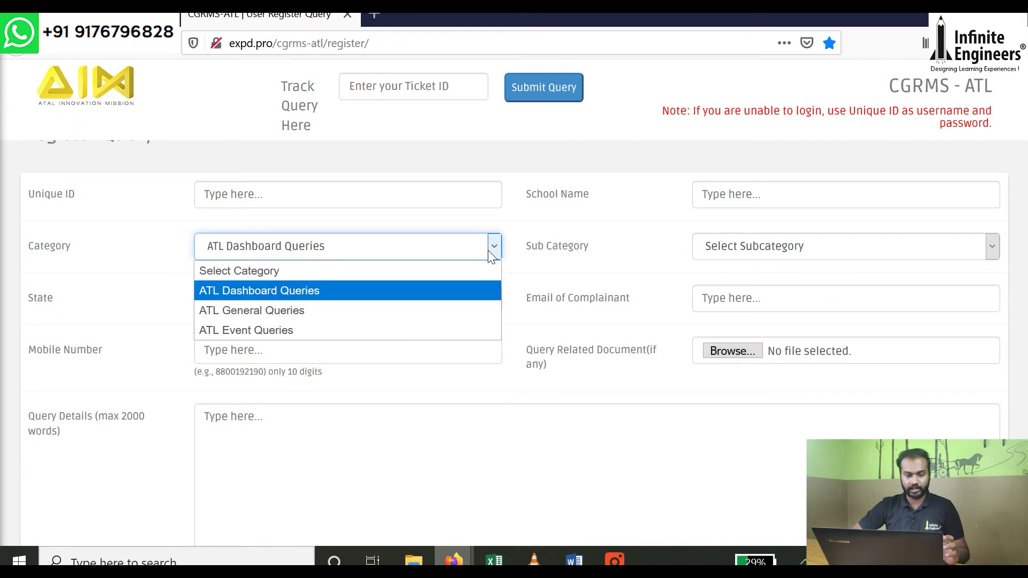
left_click(449, 329)
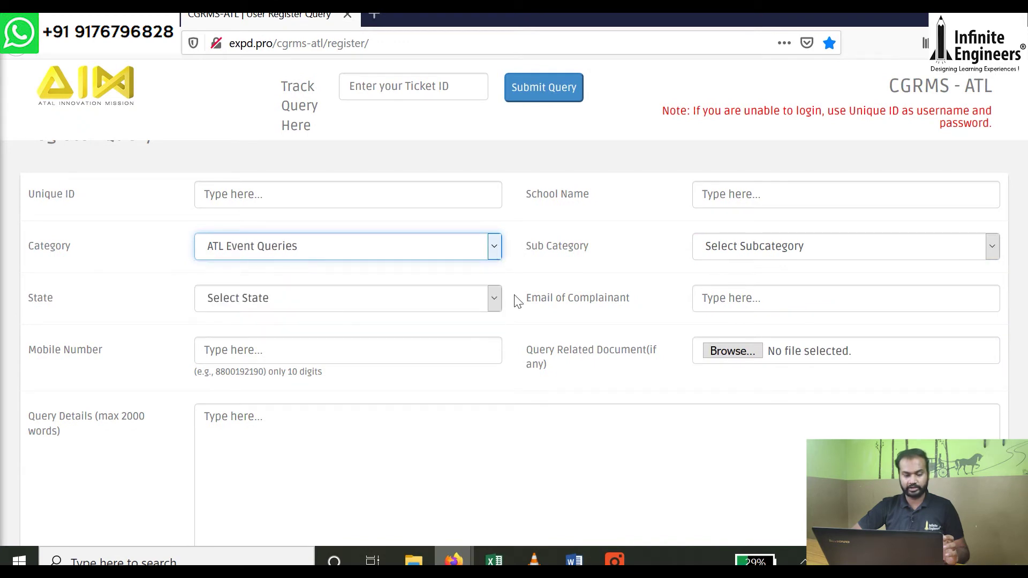
left_click(753, 249)
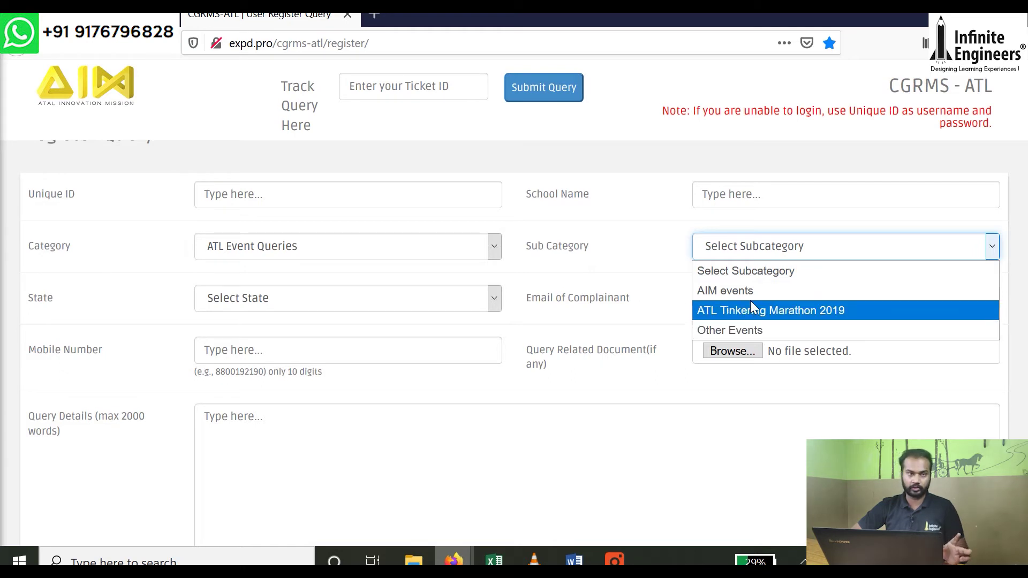
left_click(833, 246)
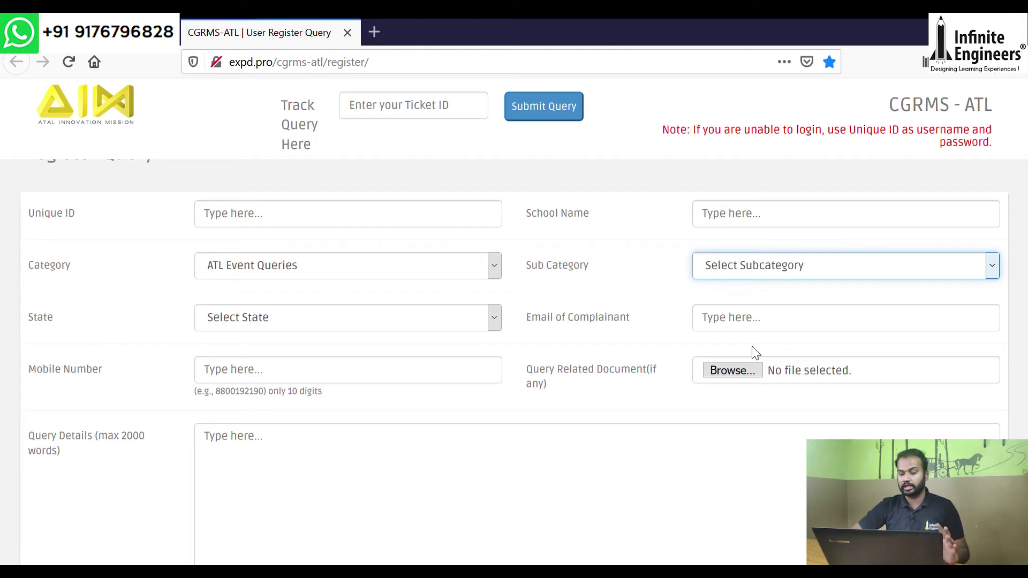
key("Down")
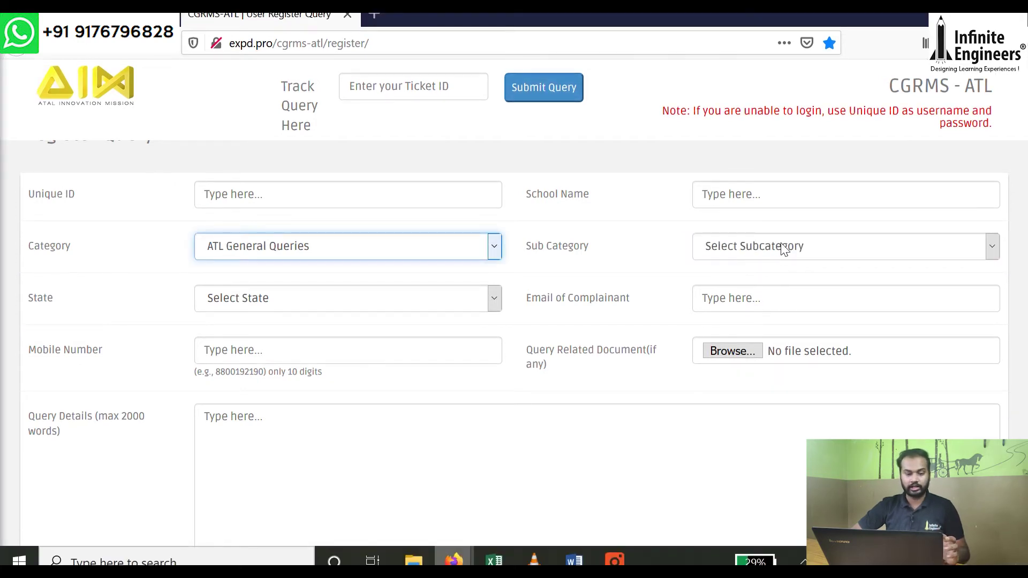
Keep ATL General Queries as Category and list its subcategories, from GeM related queries to ATL Wall of Fame
left_click(784, 268)
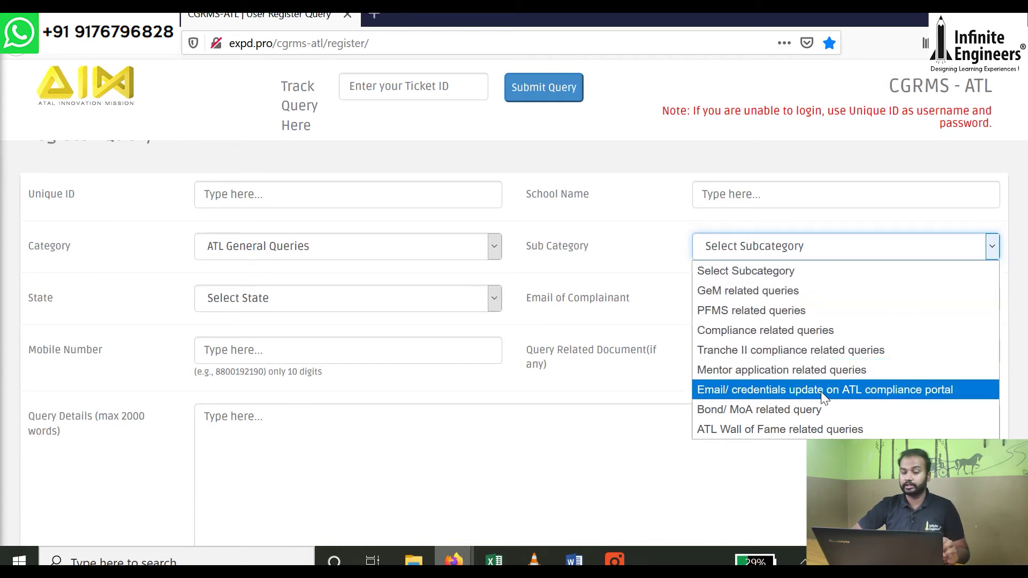
left_click(493, 252)
left_click(784, 249)
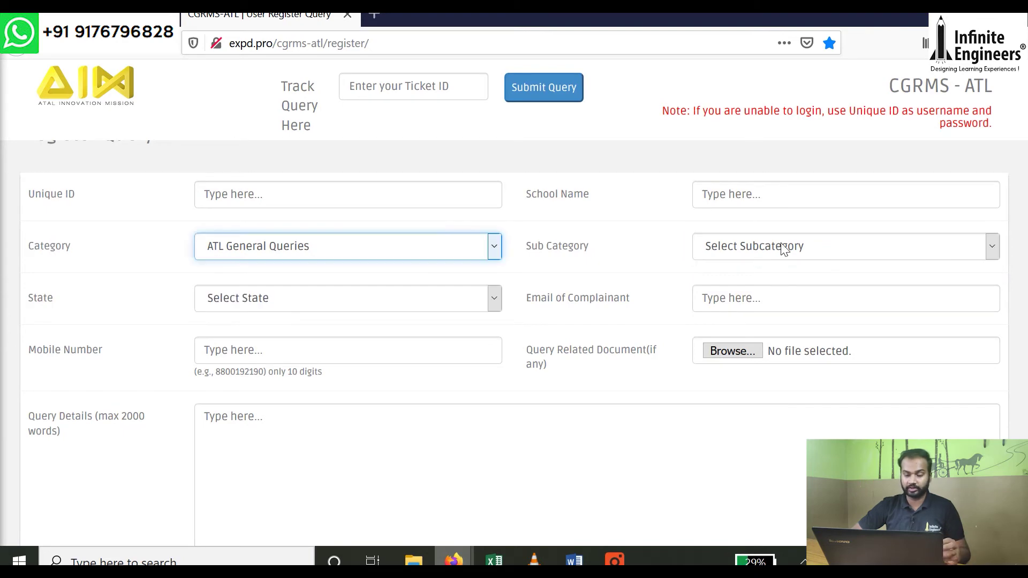
left_click(783, 249)
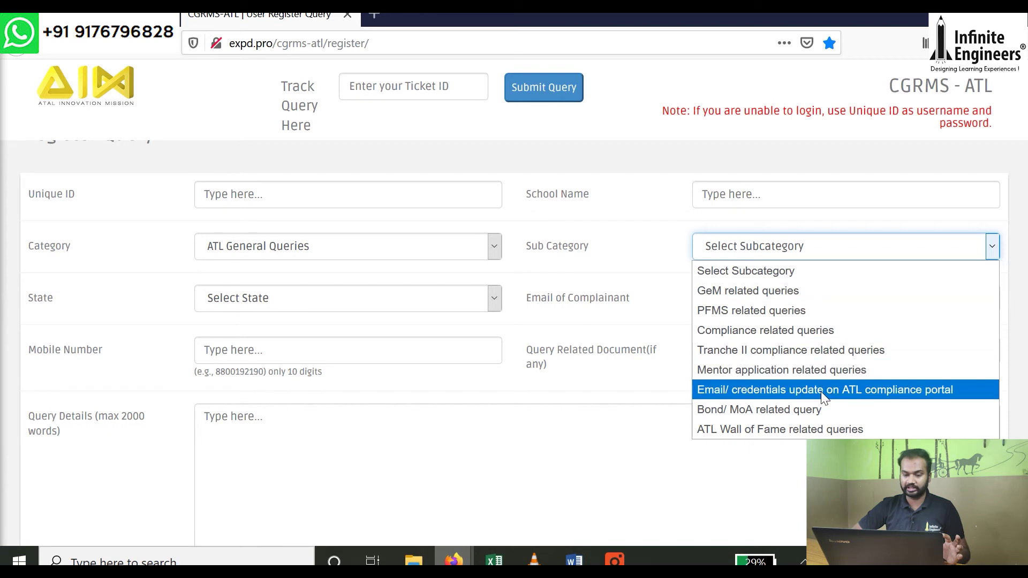
Pick 'Bond/ MoA related query' as Sub Category and place the cursor in Query Details
left_click(759, 409)
scroll(663, 300, "down", 3)
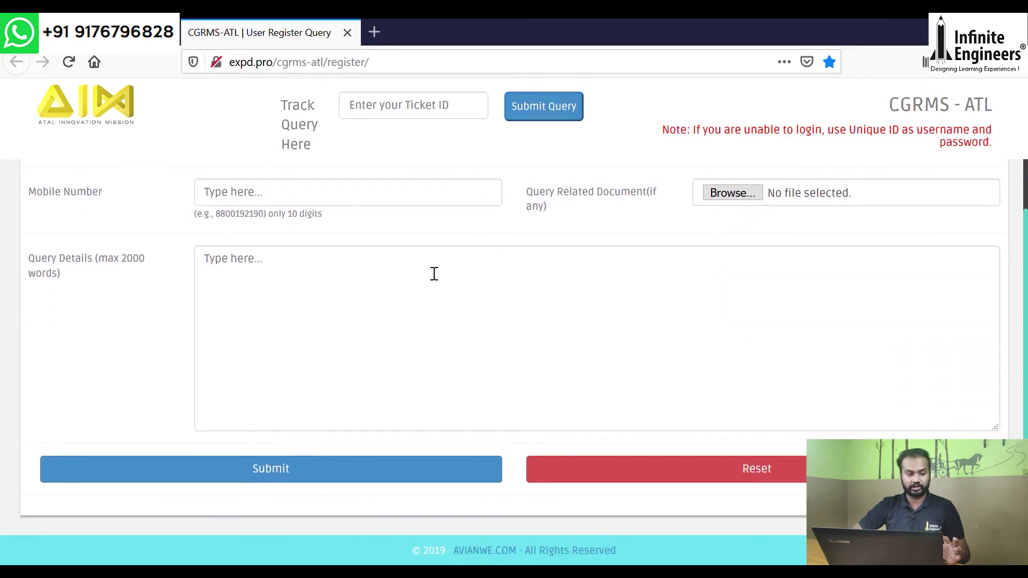
left_click(434, 274)
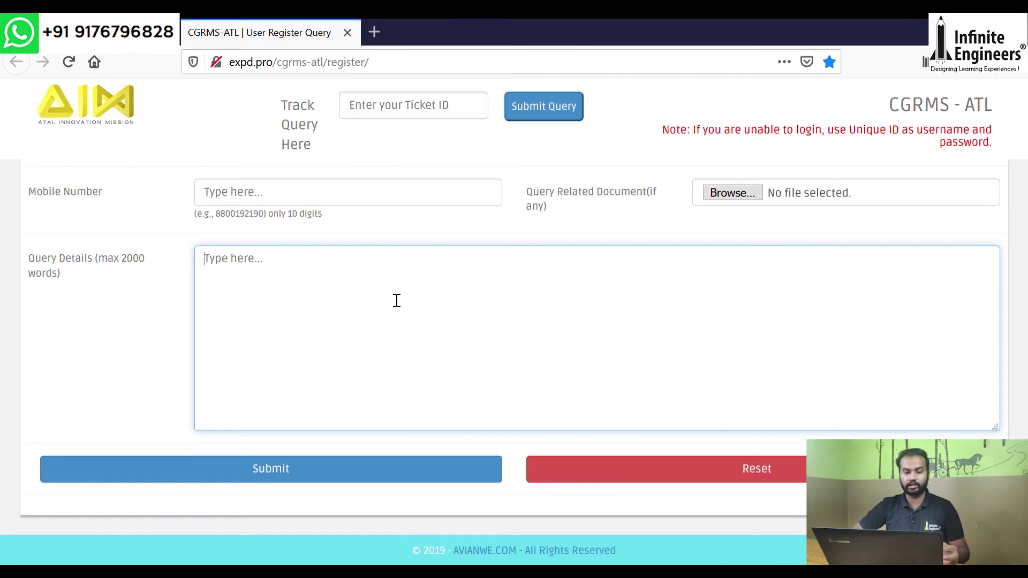
scroll(397, 301, "up", 3)
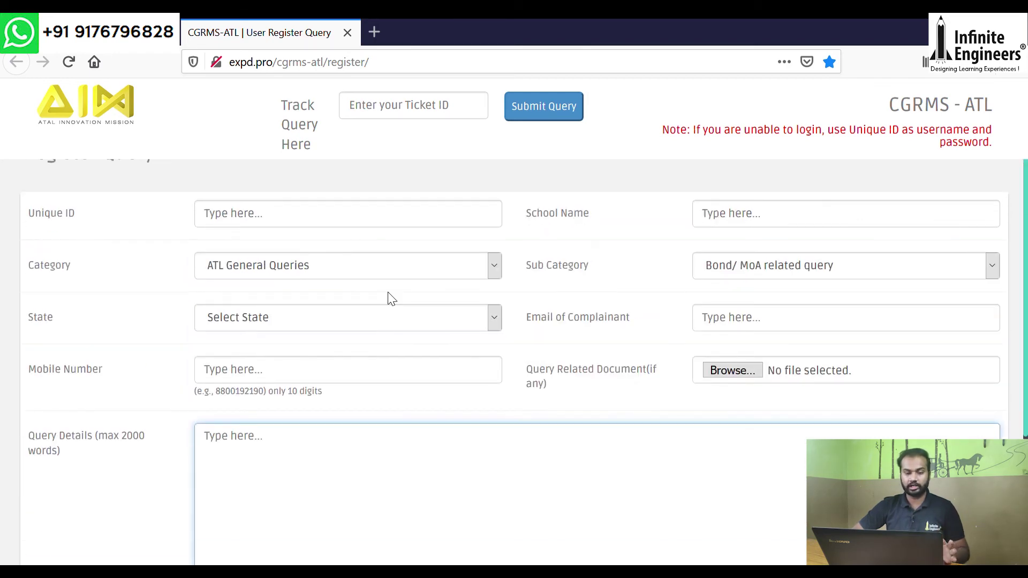
Track a ticket by its ID to show its Query Details with Final Status closed
left_click(388, 122)
type("22456")
key("Return")
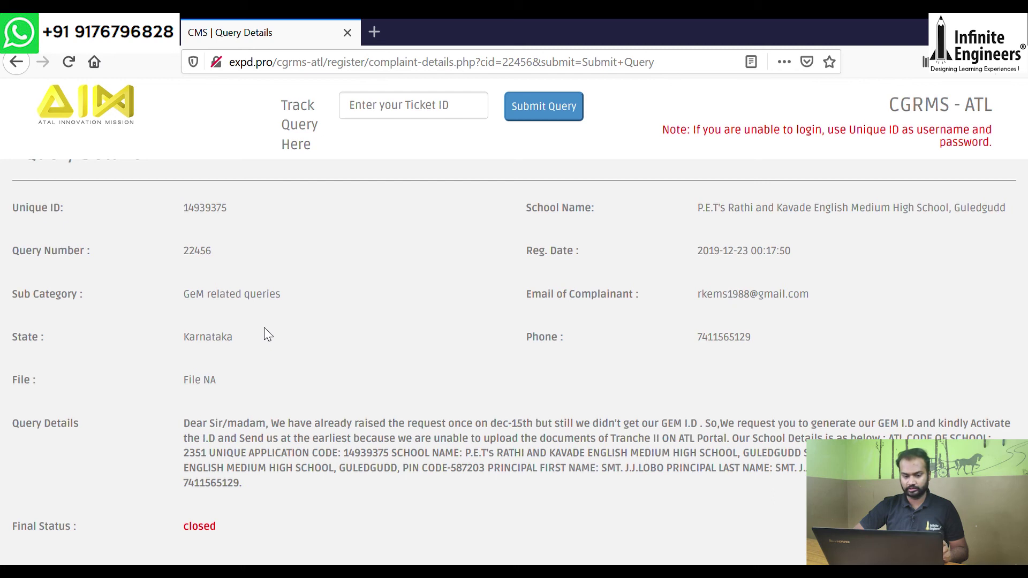
scroll(317, 360, "down", 2)
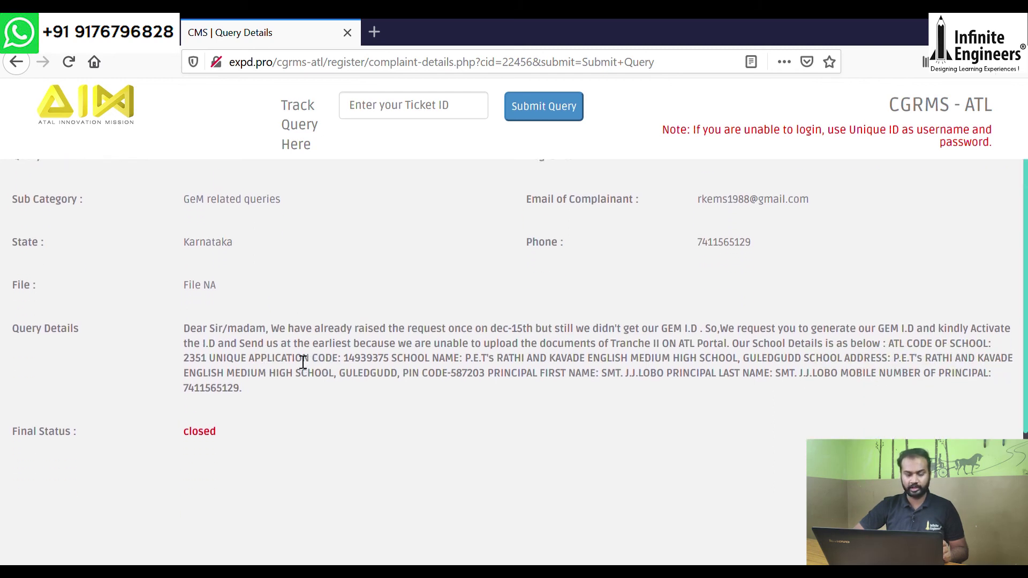
scroll(302, 361, "up", 2)
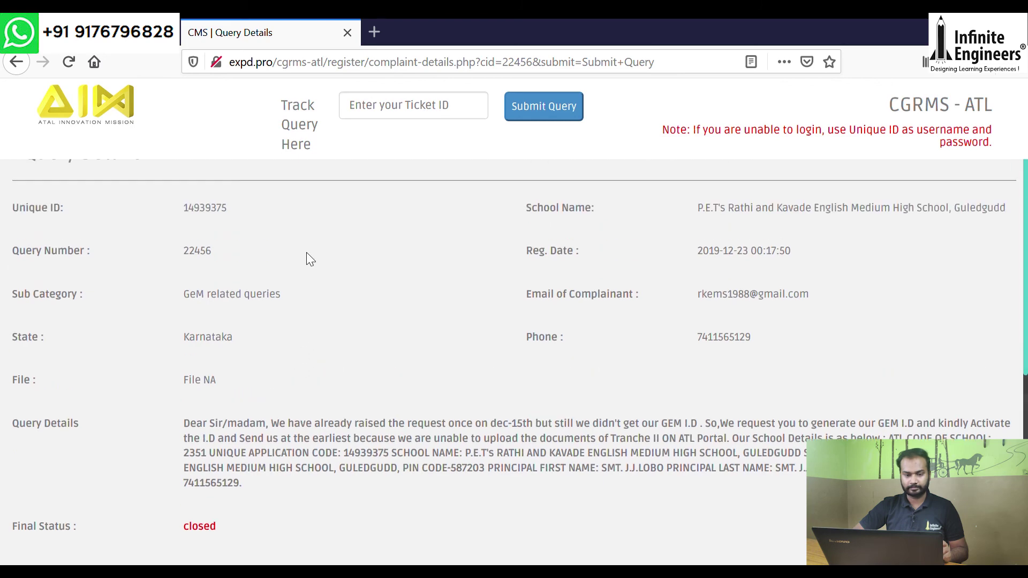
left_click(390, 109)
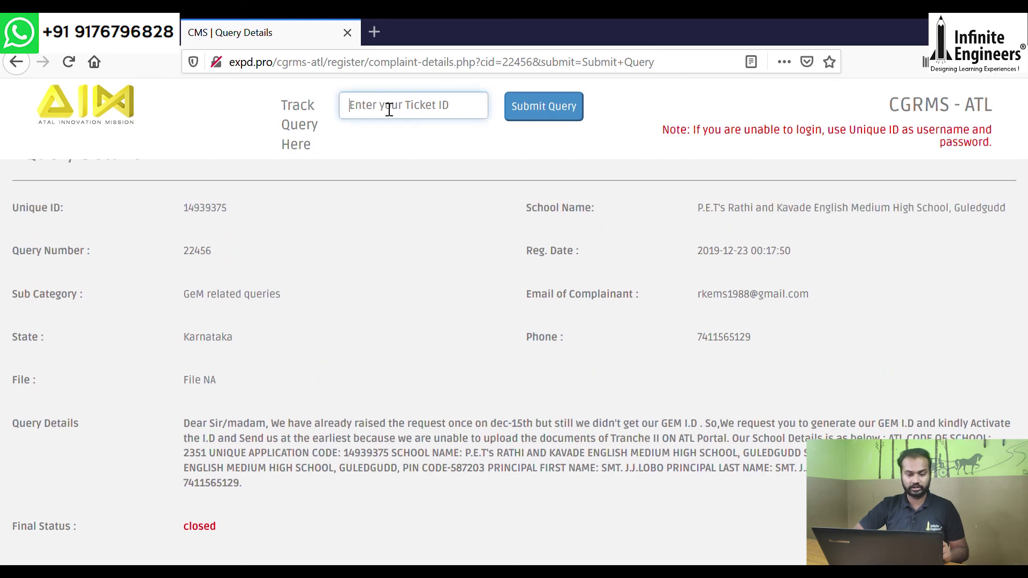